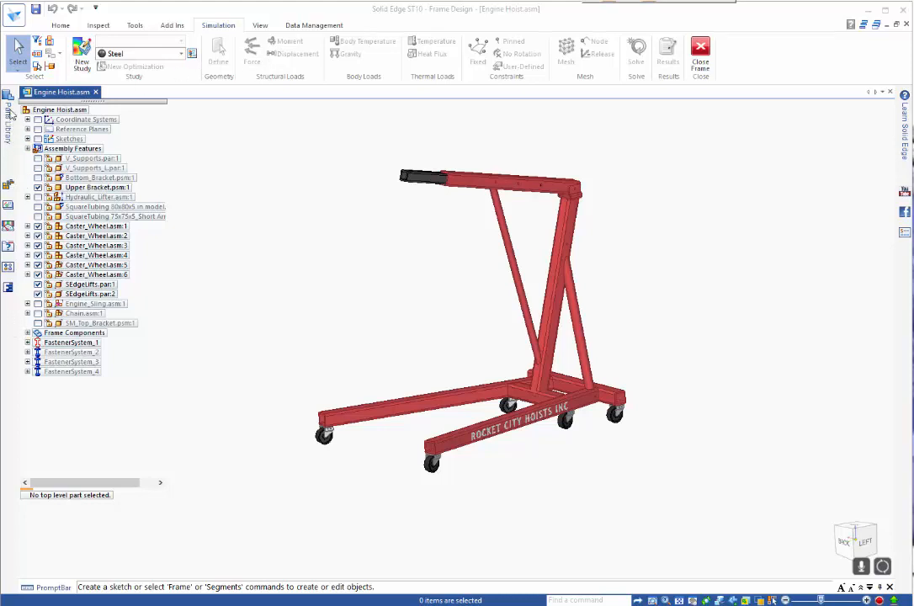
Show the simulation tree for the hoist and create a Linear Static study with a Beam mesh.
click(10, 116)
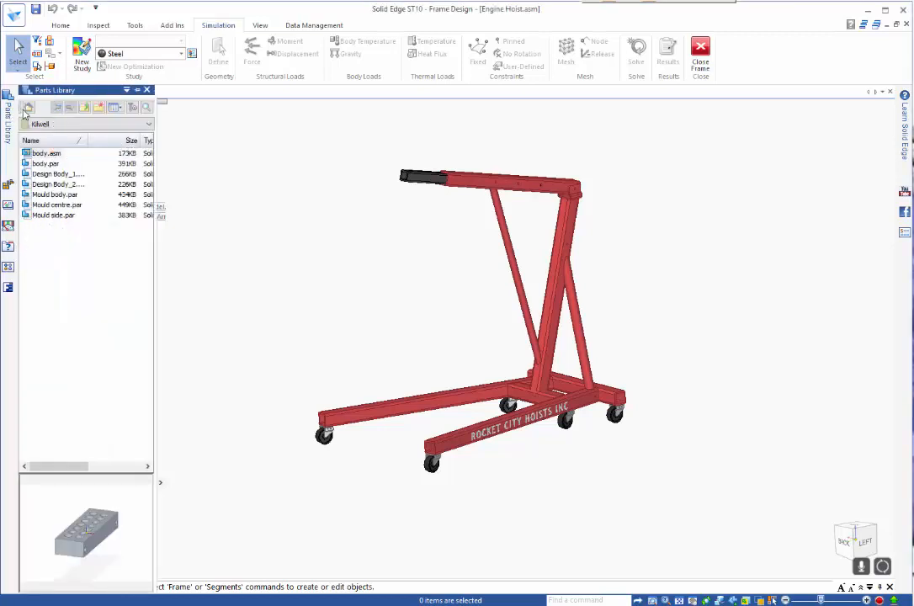
click(129, 90)
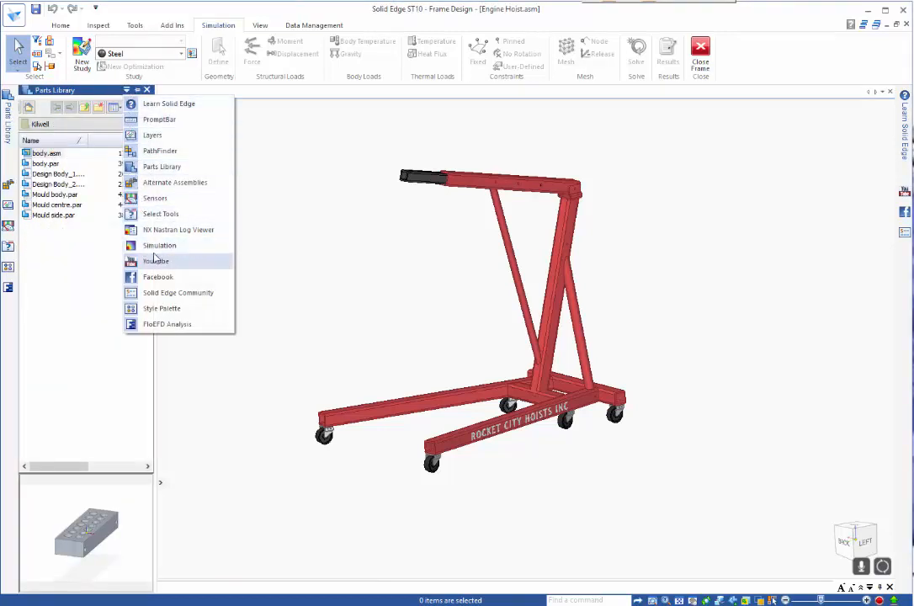
click(157, 254)
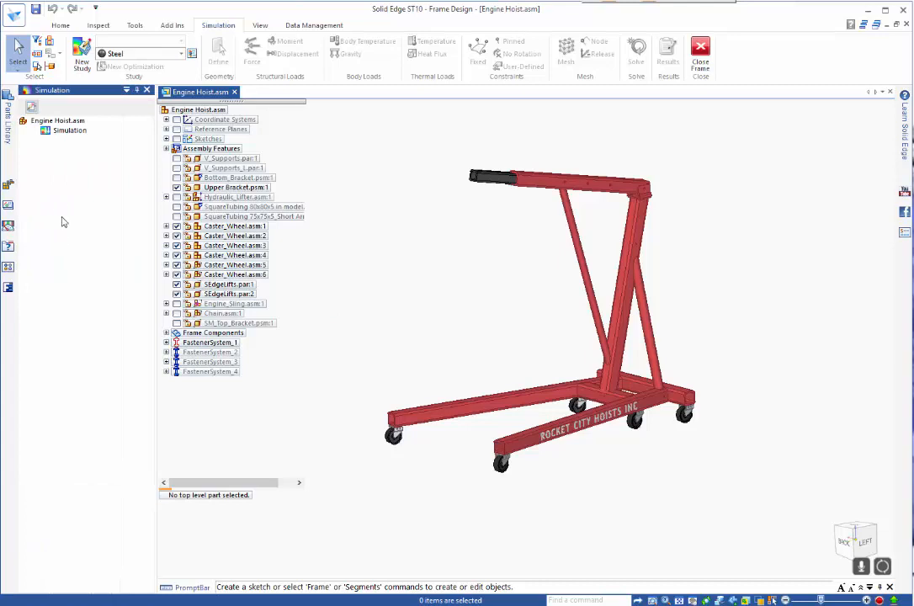
right_click(69, 132)
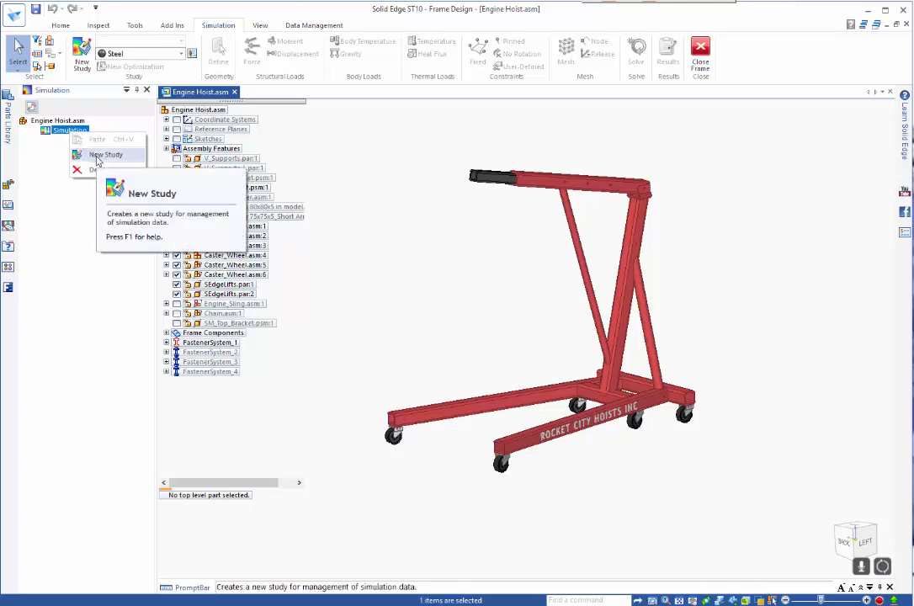
click(98, 158)
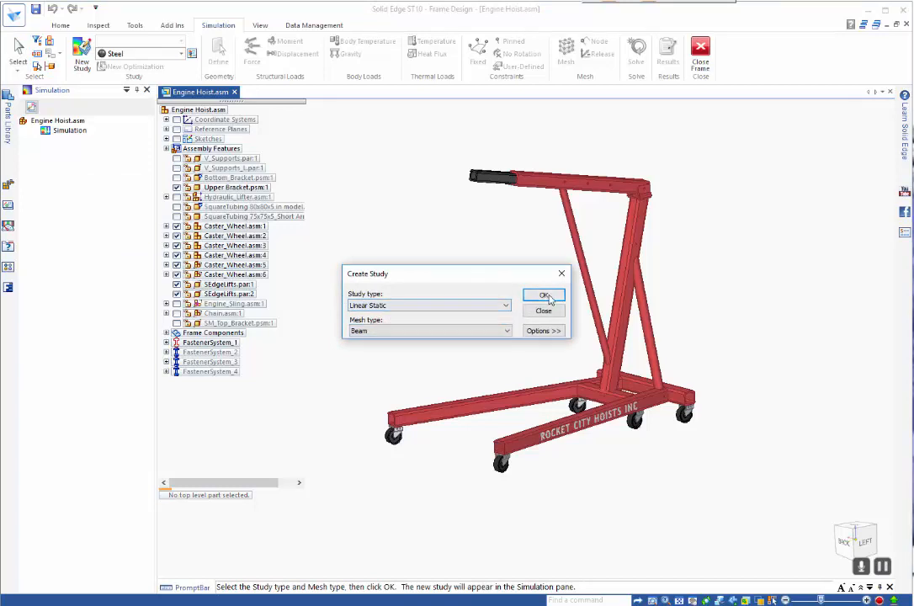
click(546, 296)
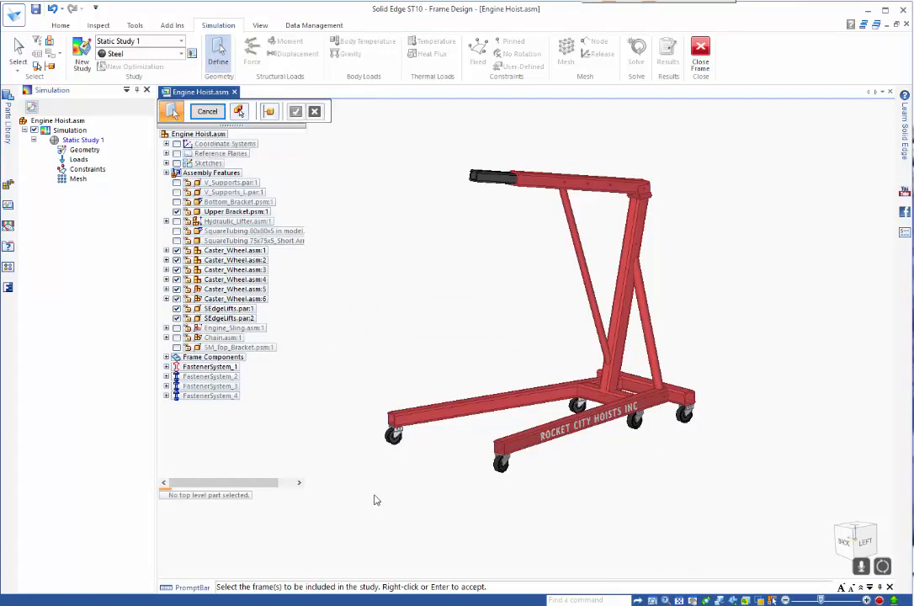
Define the study geometry from all of the hoist's frame members and list the included frames.
drag(370, 502, 738, 150)
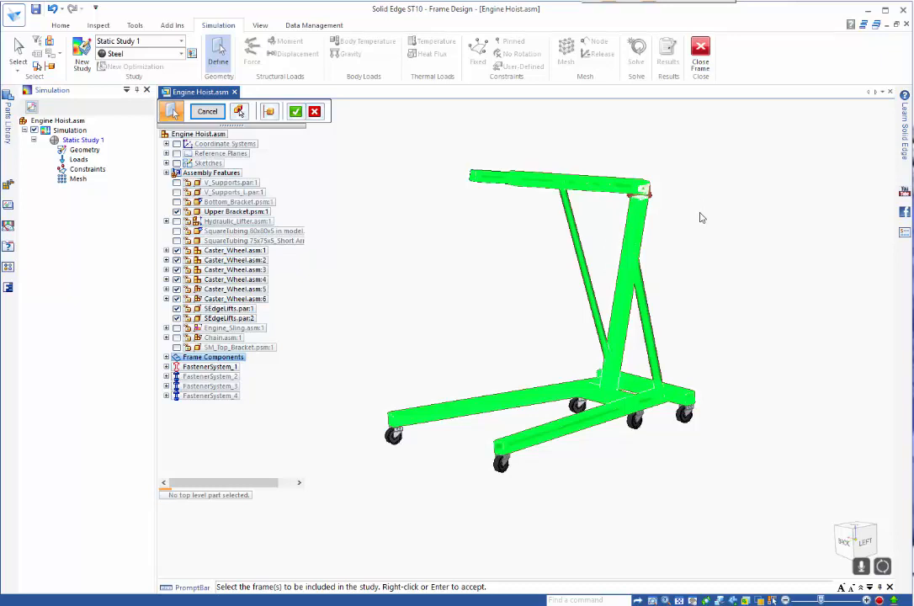
click(300, 116)
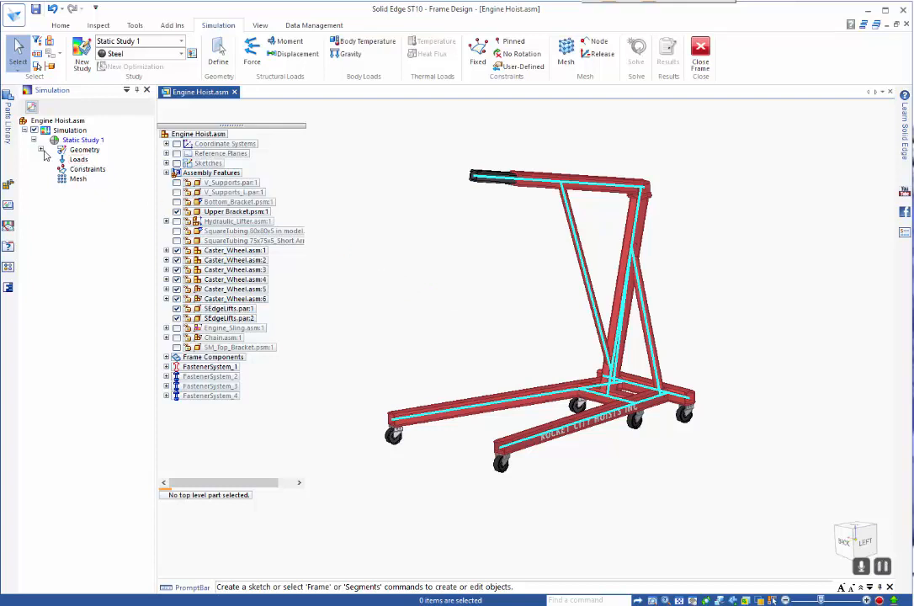
click(41, 150)
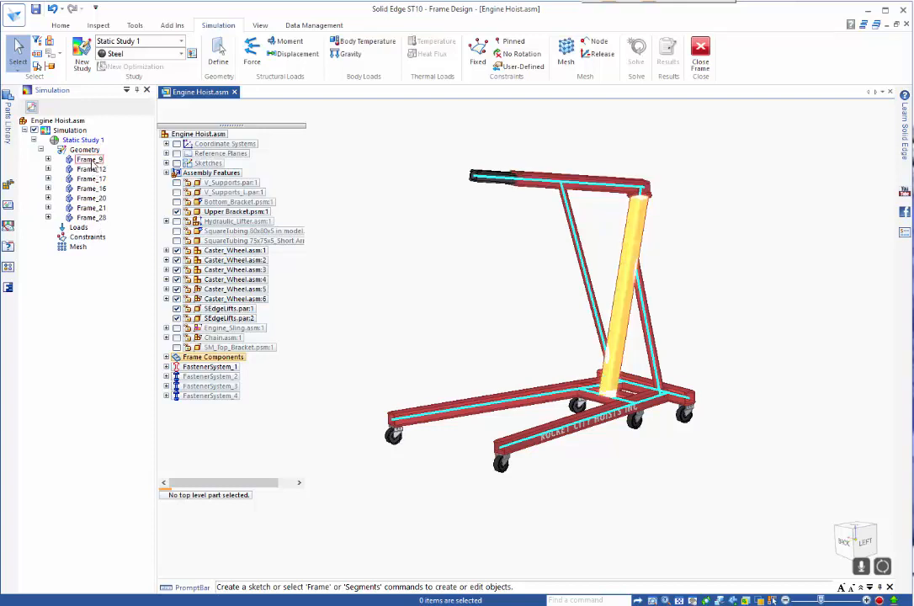
Apply a 20000 N structural force pointing downward at the node on the free end of the boom.
right_click(78, 229)
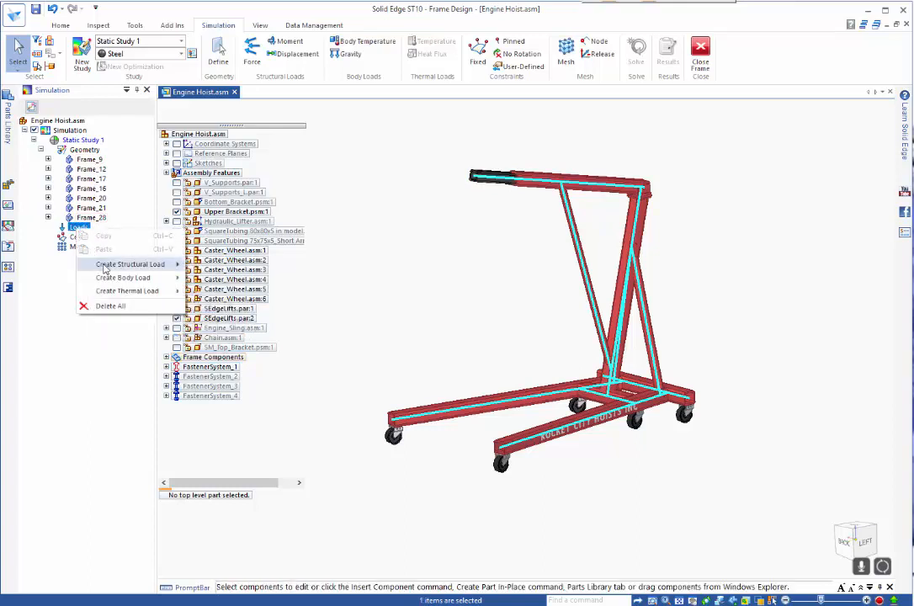
mouse_move(106, 266)
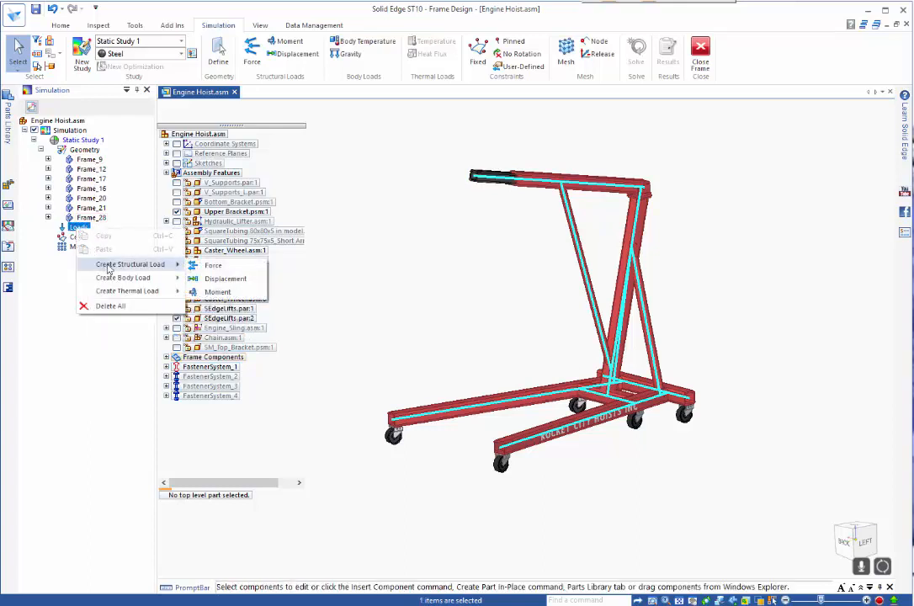
click(214, 266)
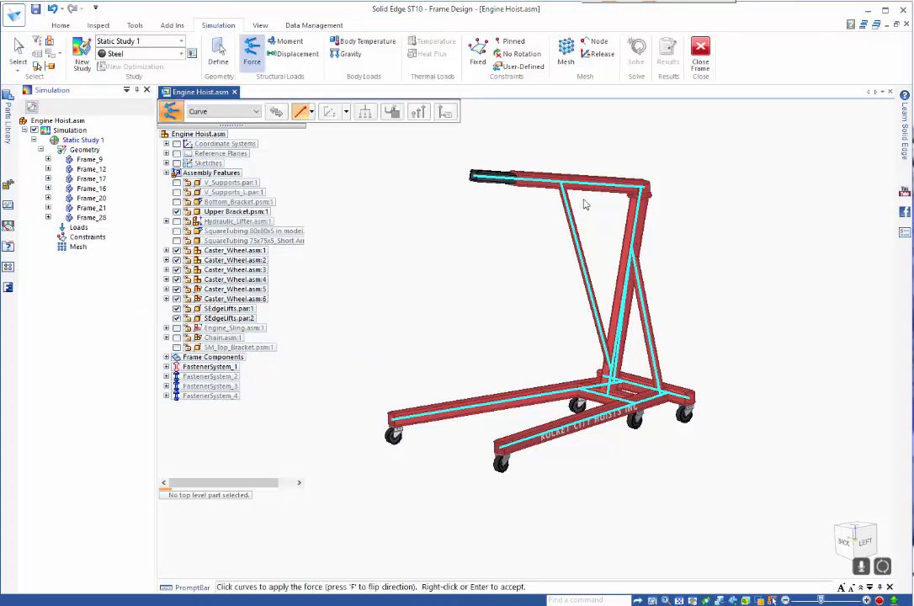
middle_drag(522, 265, 521, 199)
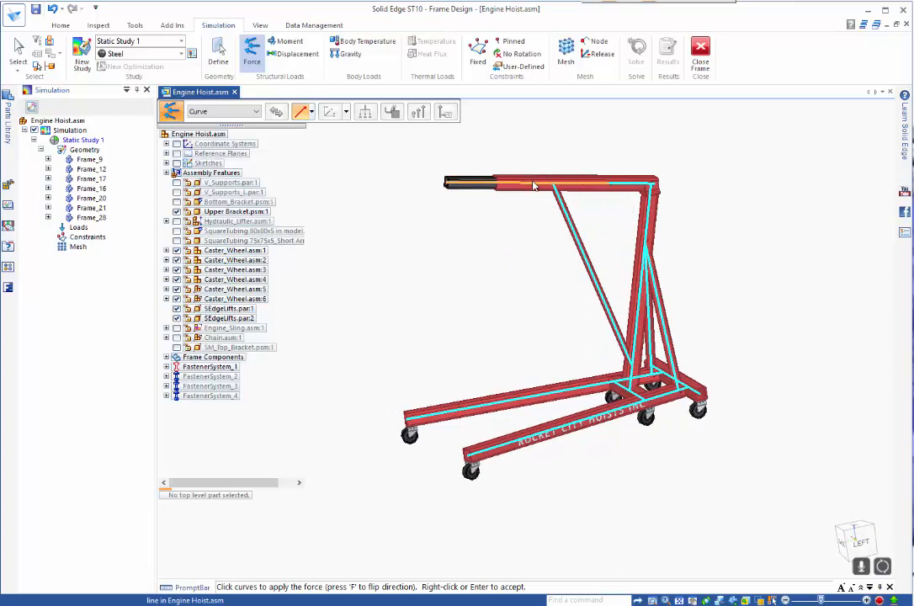
click(254, 113)
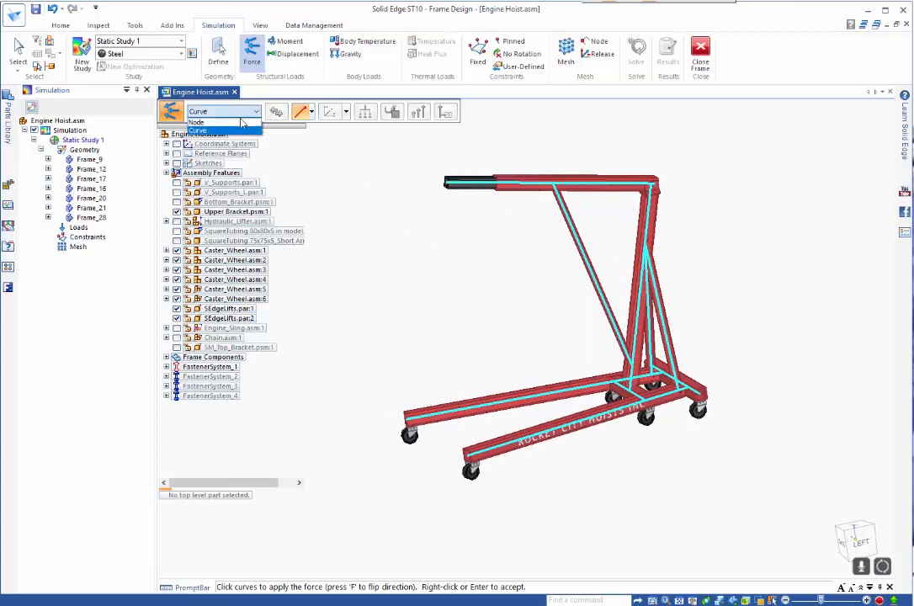
click(197, 122)
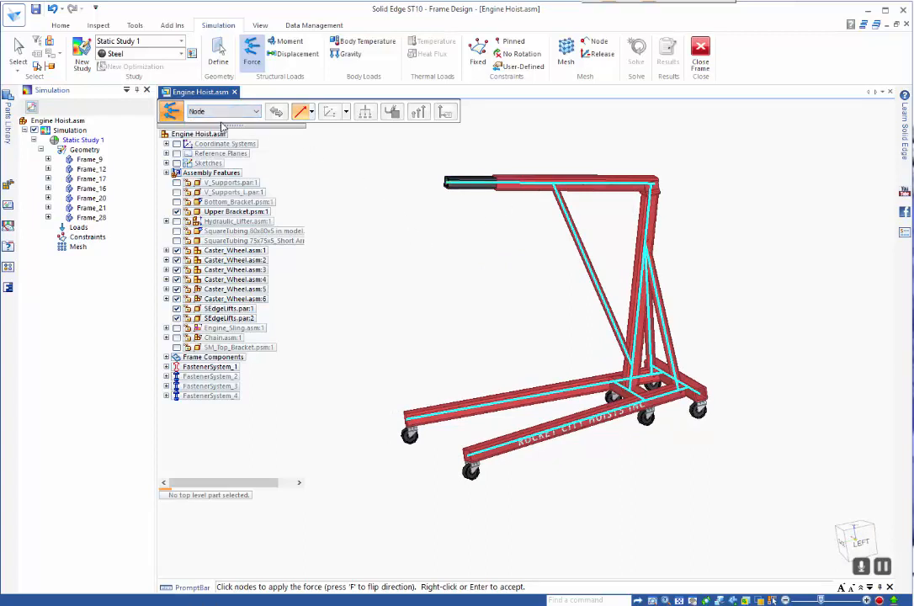
click(448, 188)
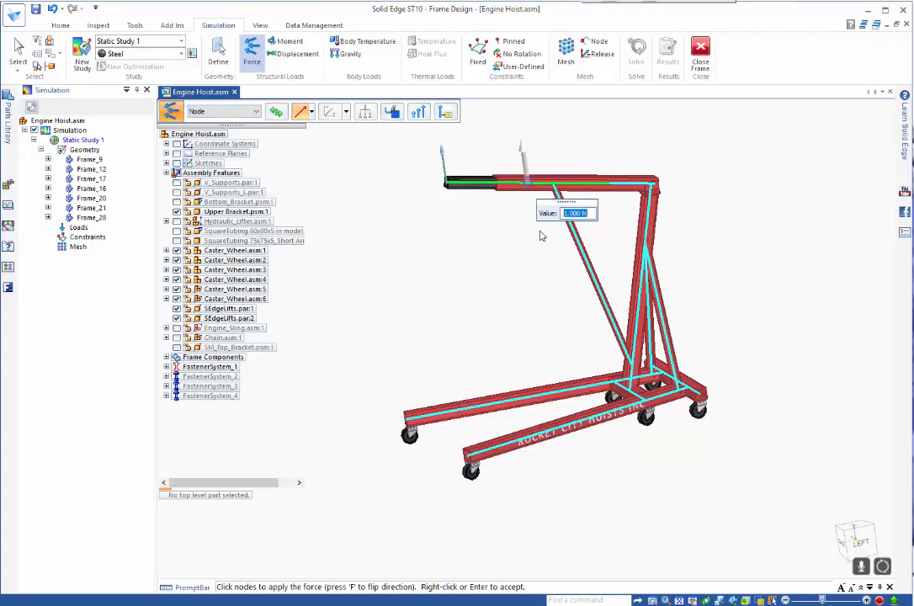
text(20000)
click(278, 112)
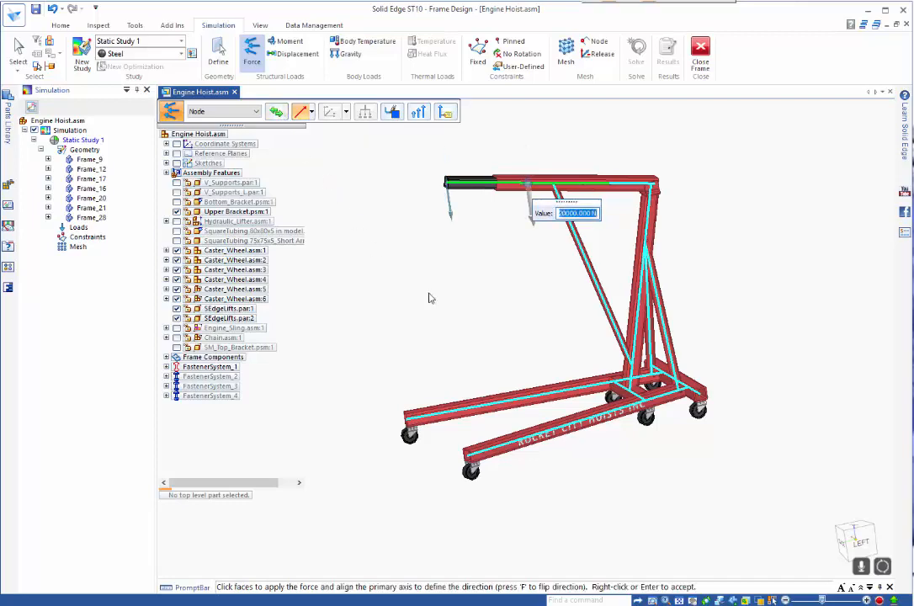
middle_drag(447, 284, 504, 312)
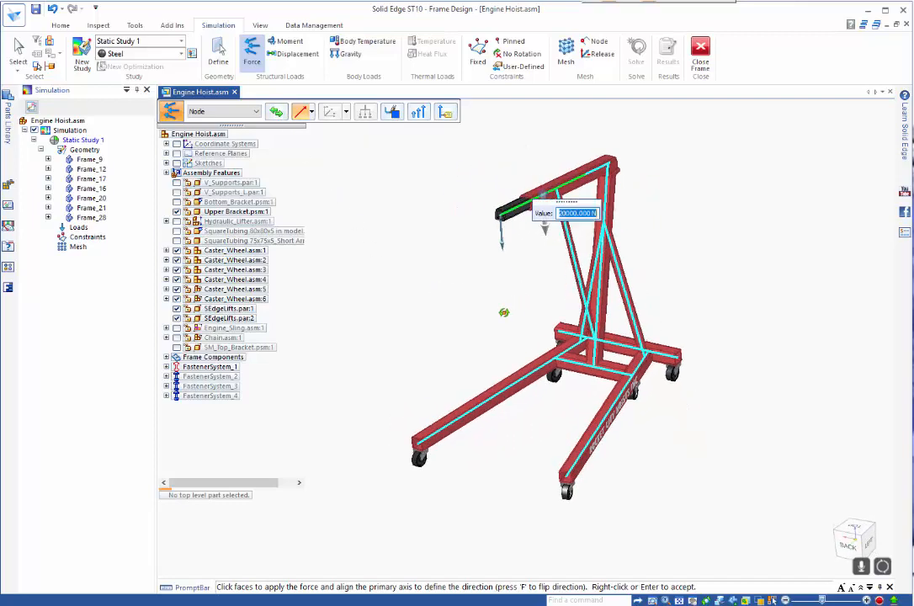
key(Return)
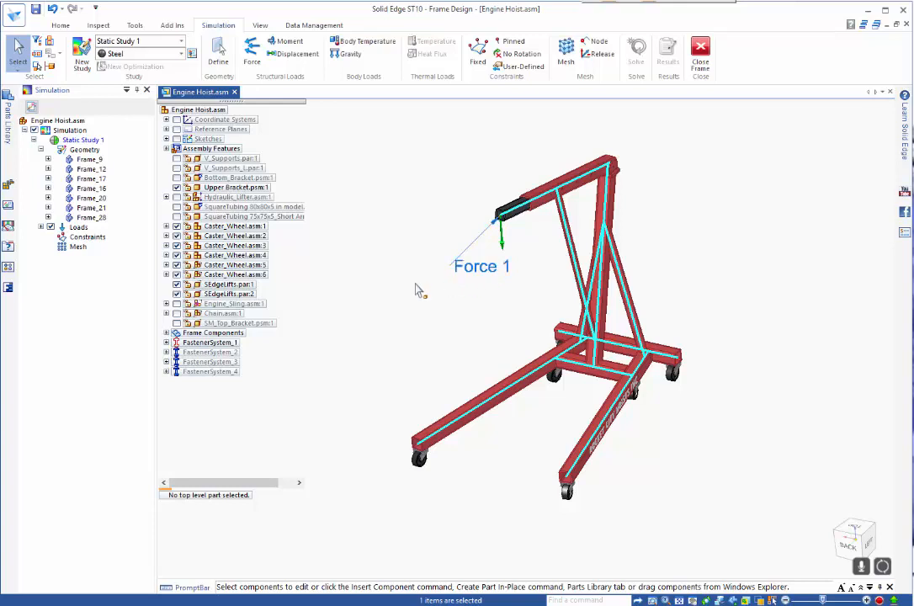
Apply a Fixed constraint to the nodes at both leg ends, both rear beam ends and the short crossmember's joint with the lettered leg.
right_click(87, 237)
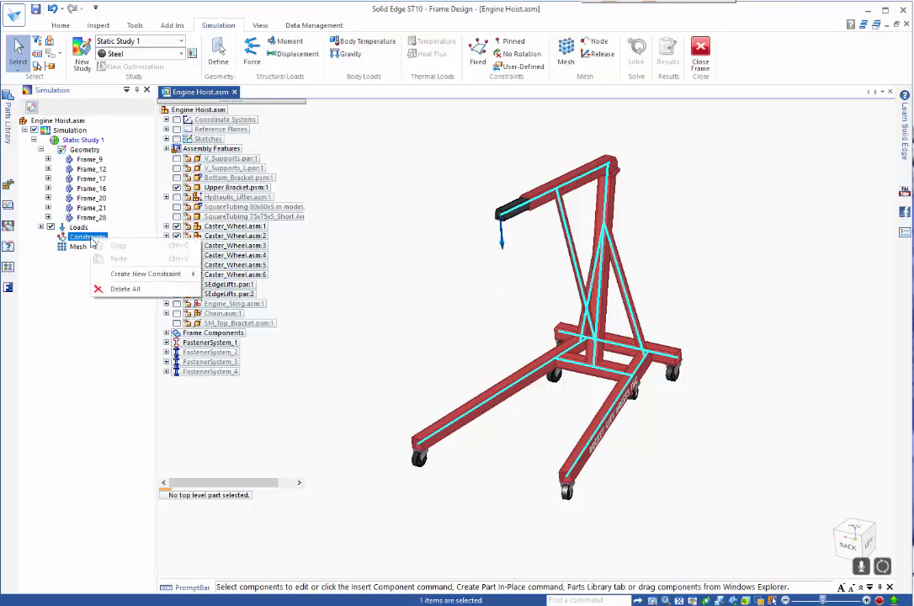
mouse_move(143, 275)
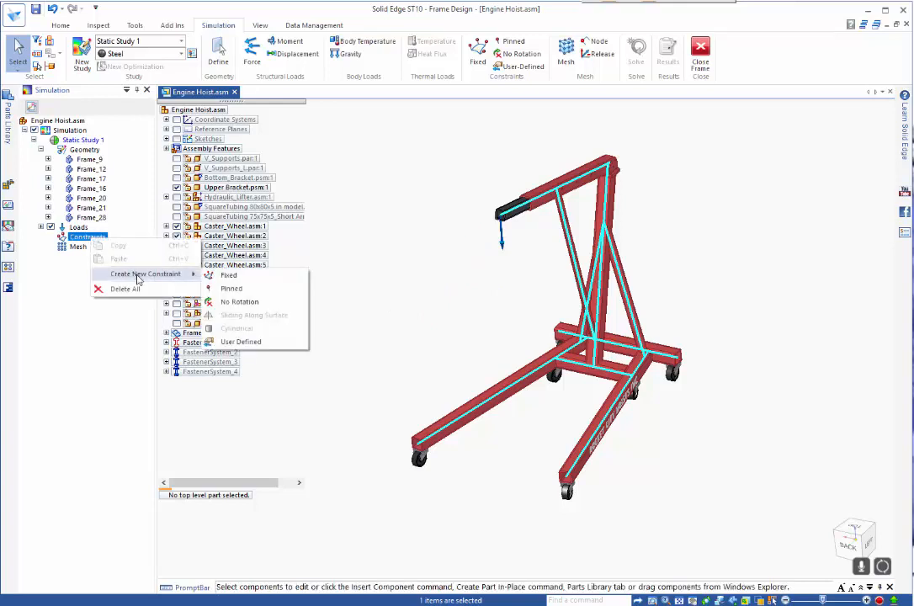
click(229, 278)
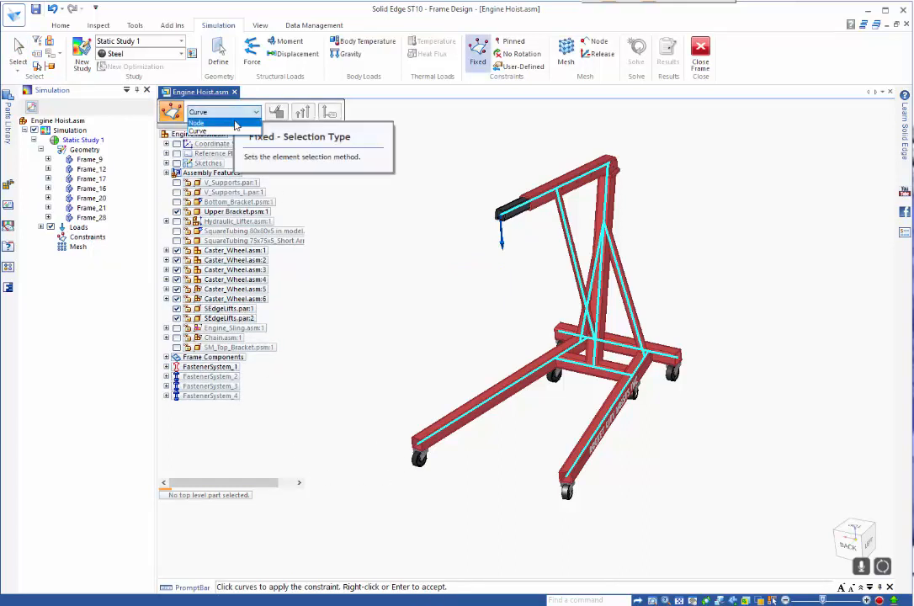
click(236, 123)
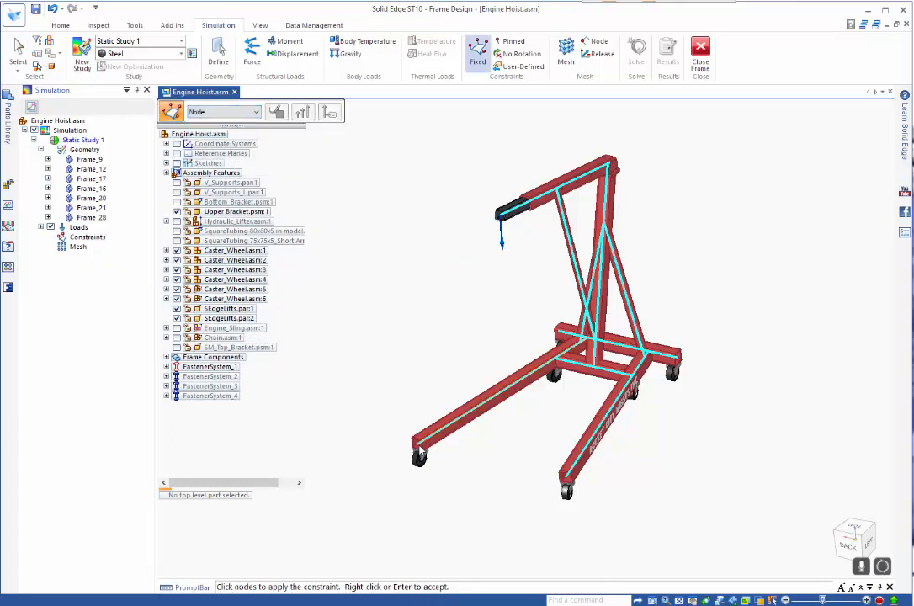
click(419, 444)
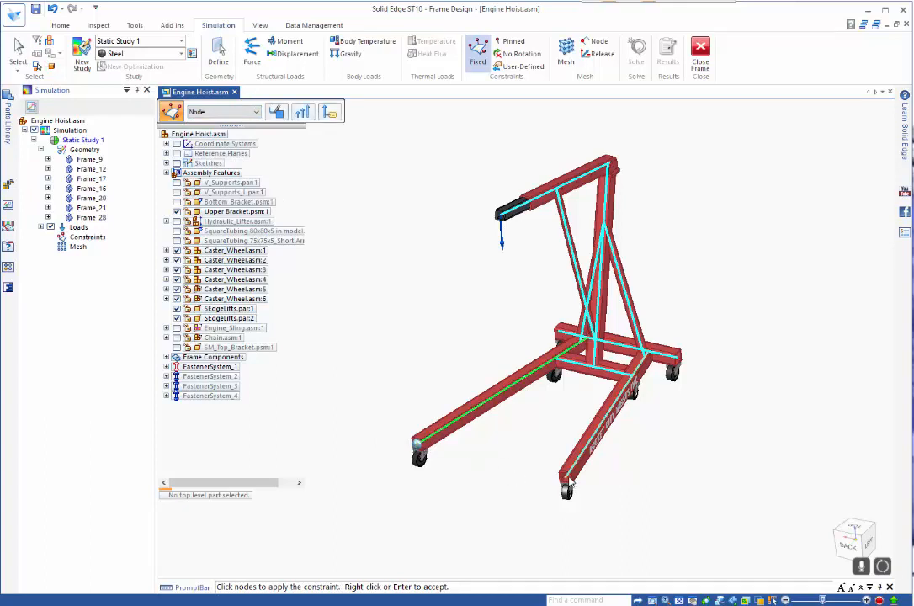
click(568, 478)
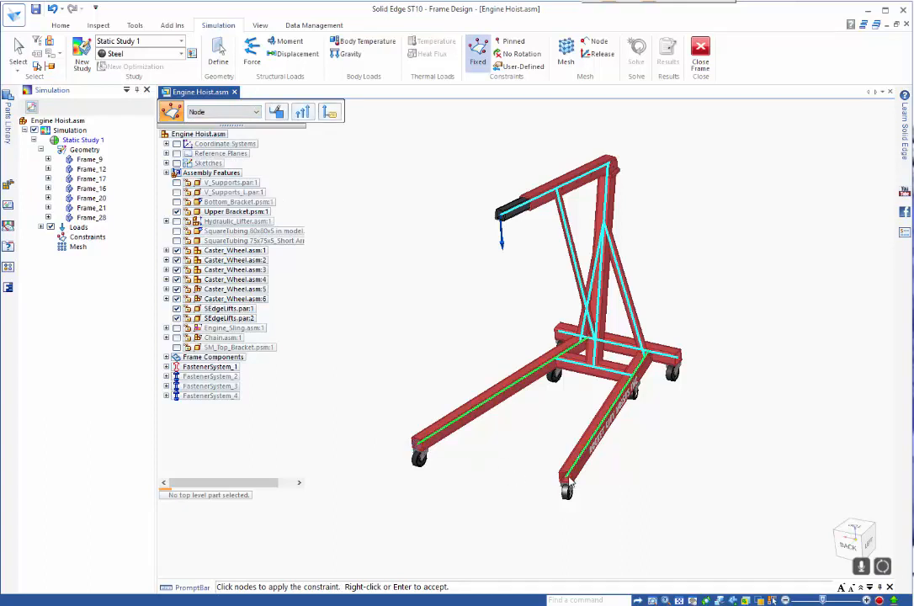
click(625, 378)
click(563, 336)
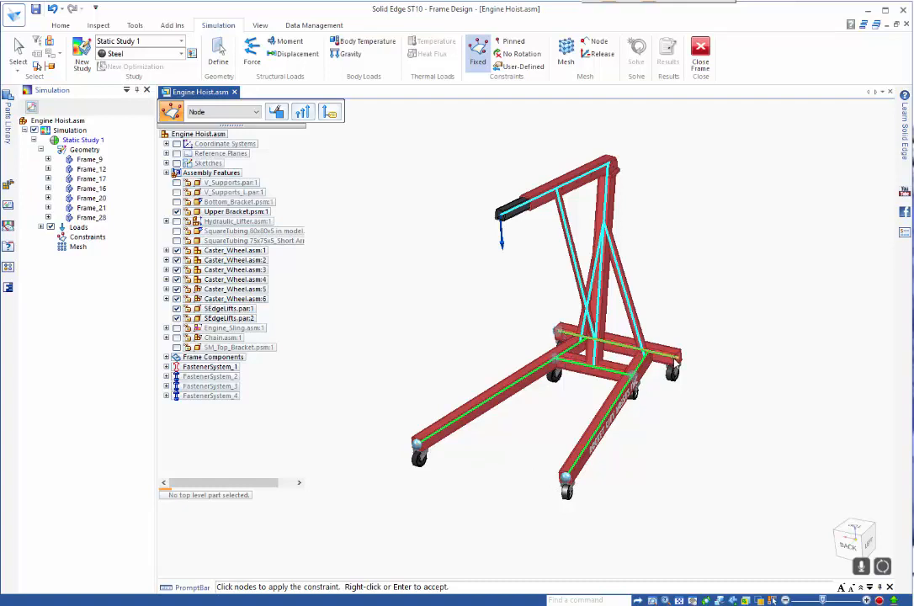
click(677, 357)
right_click(373, 337)
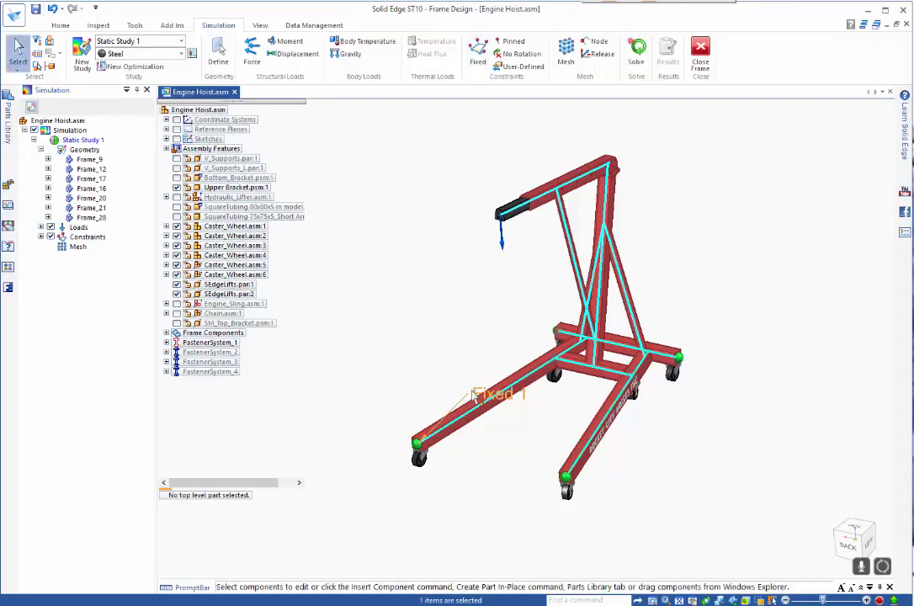
double_click(495, 392)
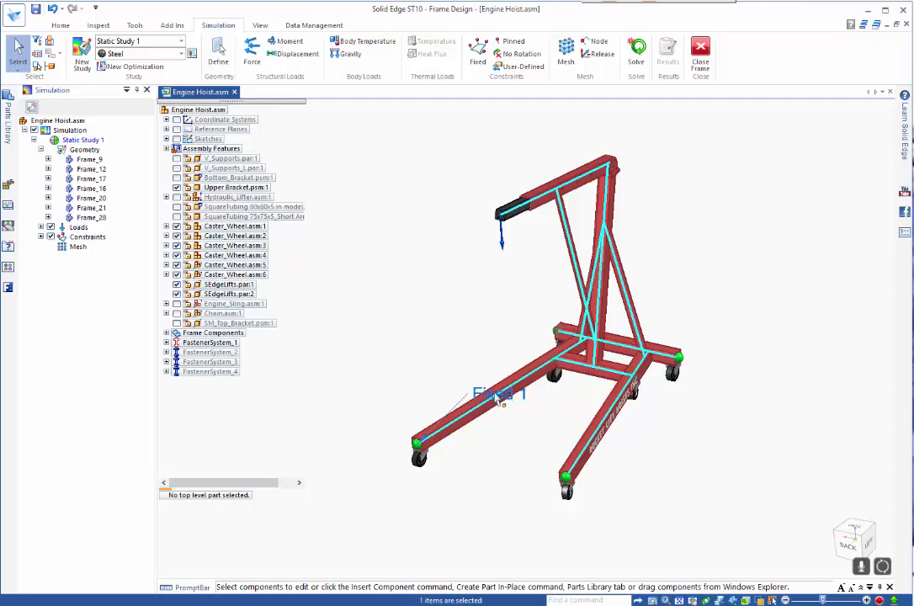
right_click(395, 324)
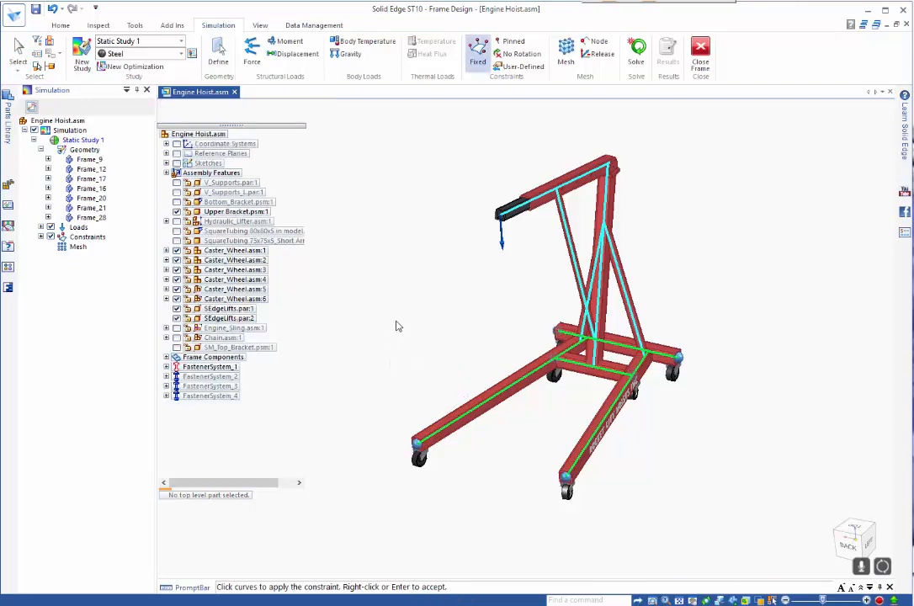
Apply a Pinned constraint to the lower end nodes of the boom's diagonal strut and both rear braces.
right_click(79, 228)
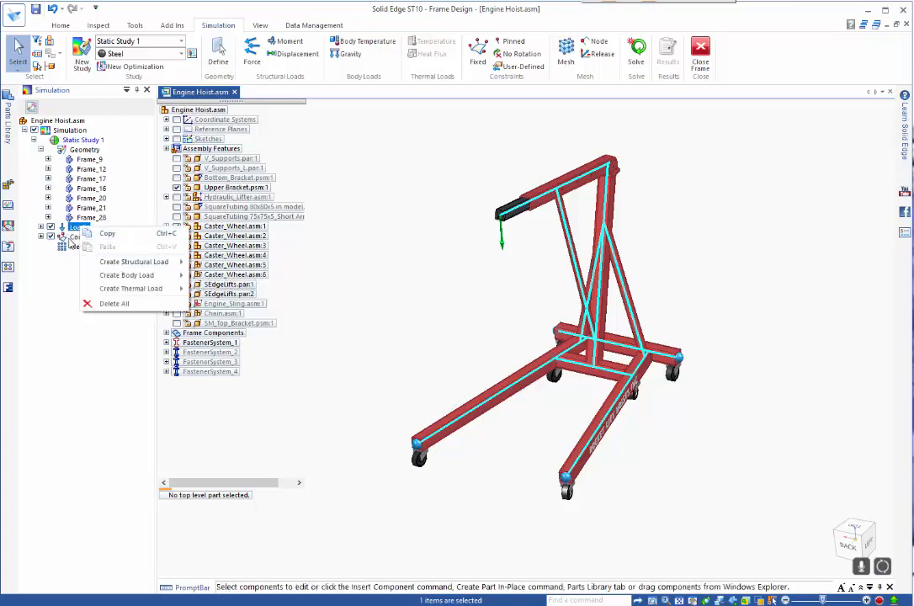
right_click(84, 237)
mouse_move(164, 275)
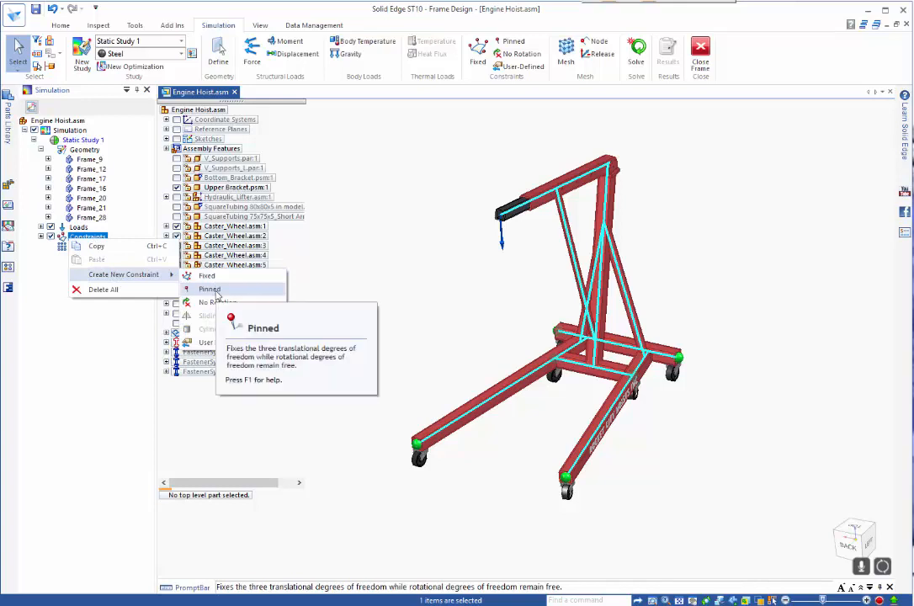
click(212, 290)
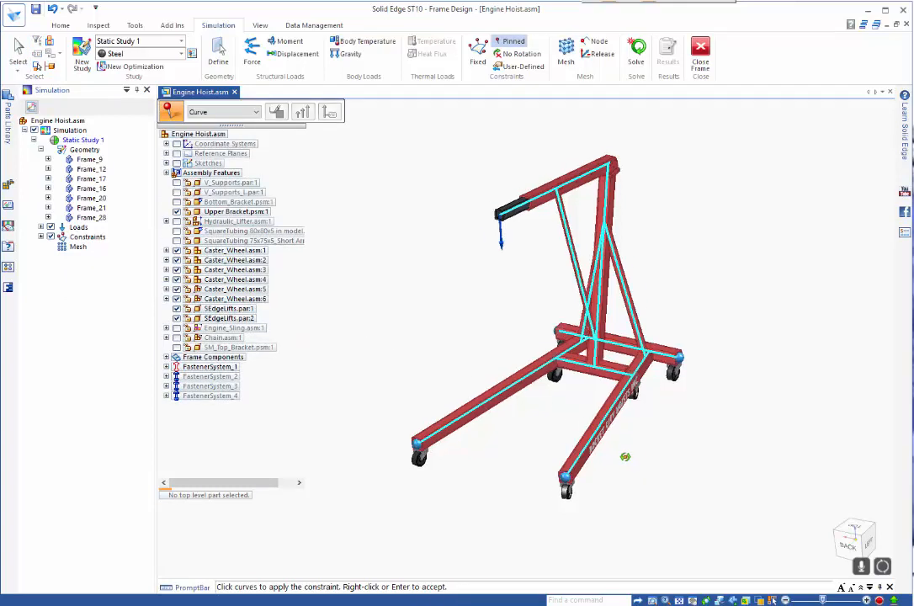
middle_drag(624, 457, 602, 453)
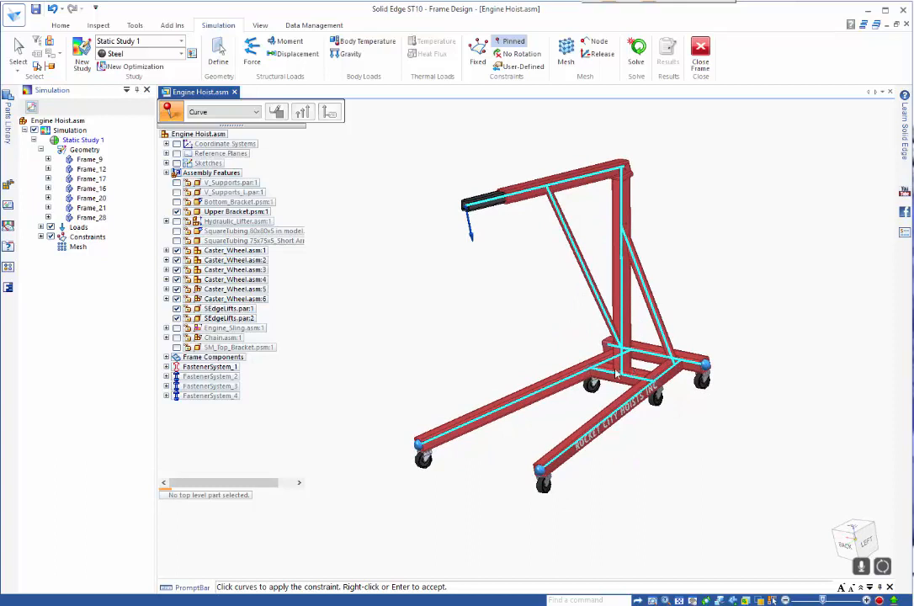
click(223, 112)
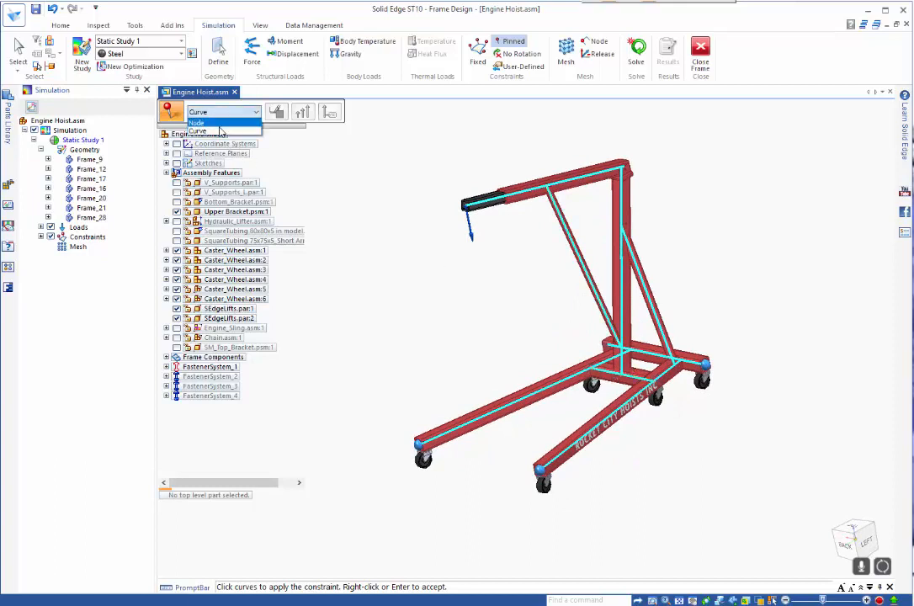
click(202, 123)
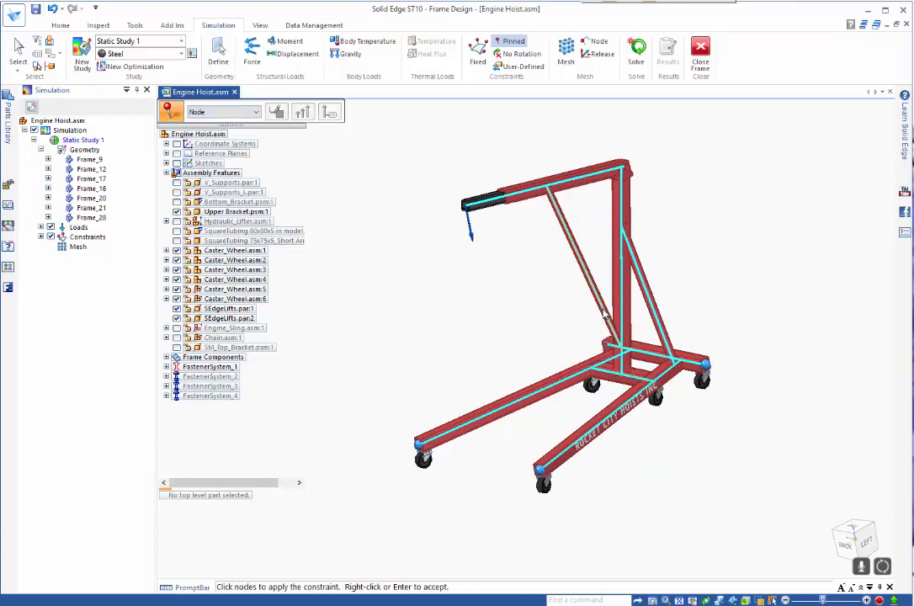
click(604, 317)
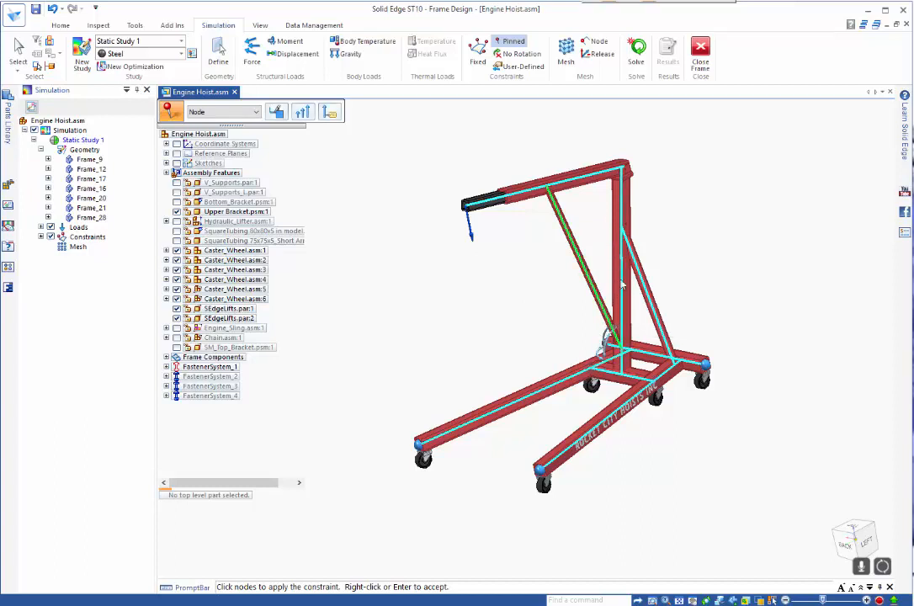
middle_drag(702, 466, 657, 470)
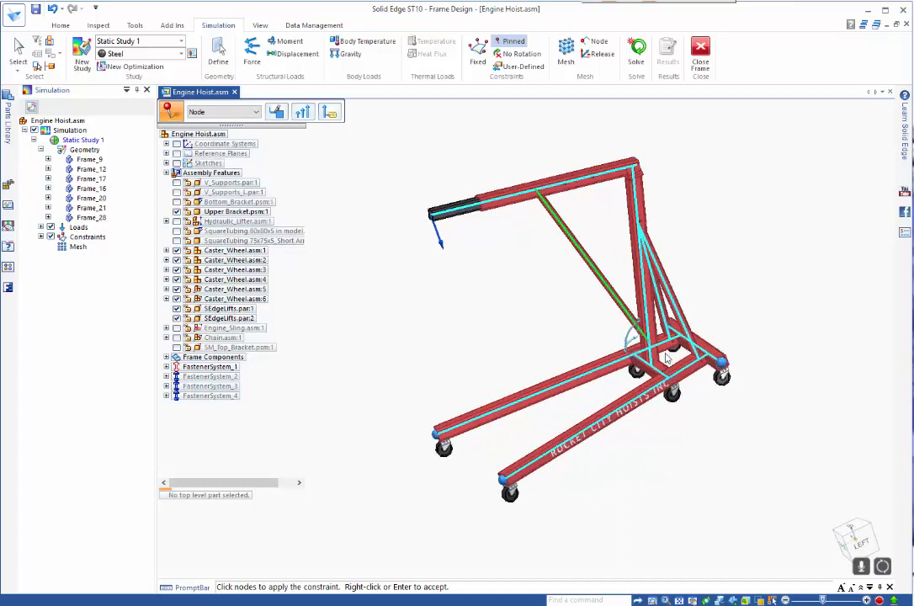
click(667, 326)
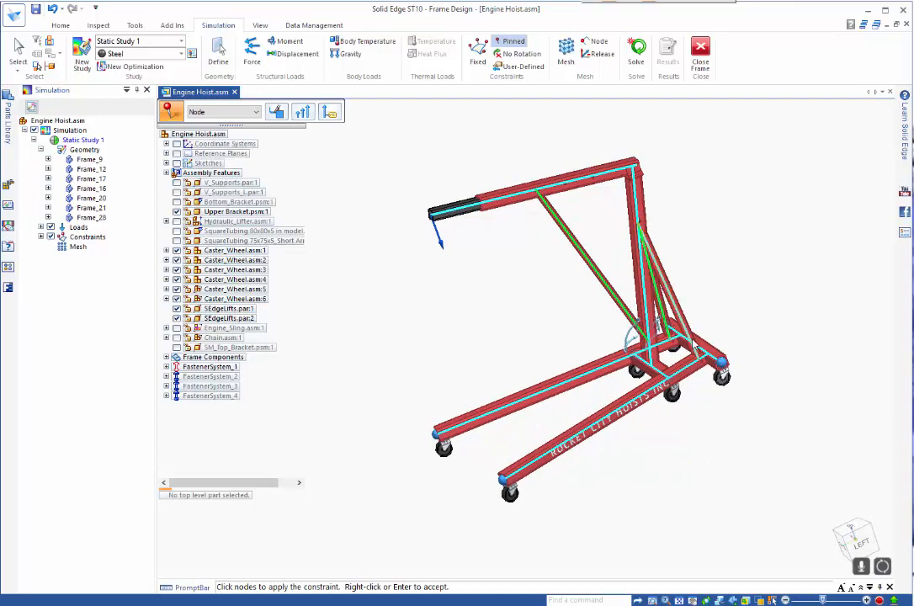
right_click(687, 442)
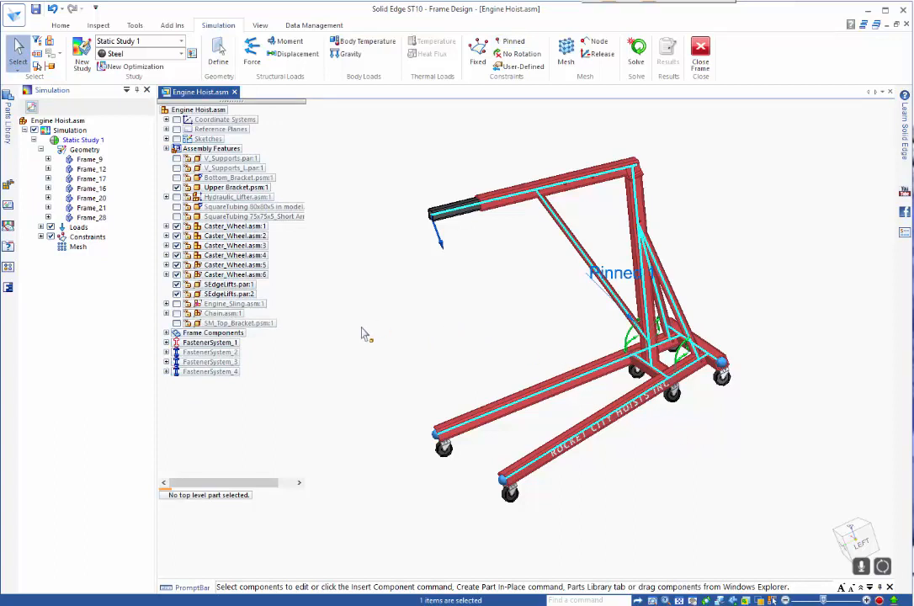
Generate the beam mesh for the hoist frame and solve the static study.
click(77, 246)
right_click(76, 247)
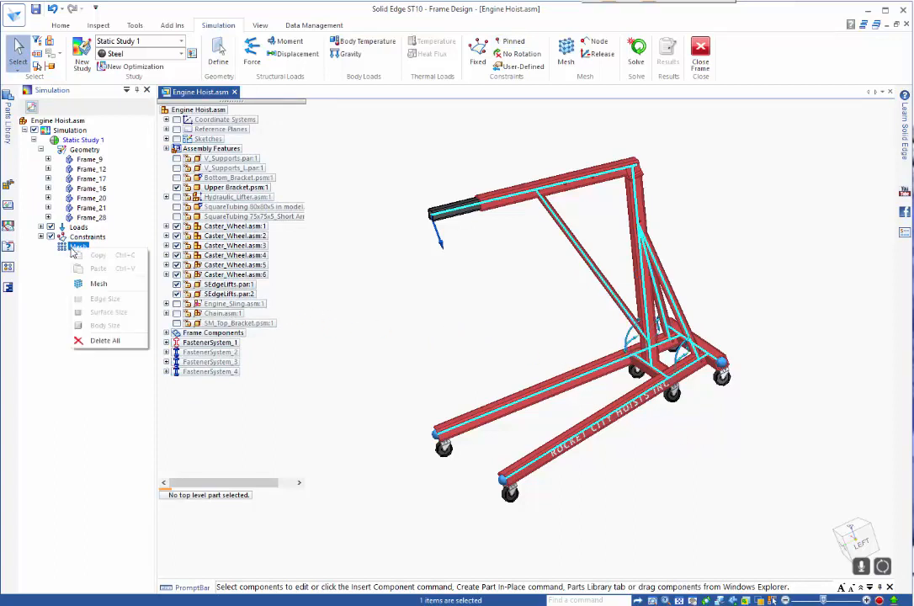
click(97, 283)
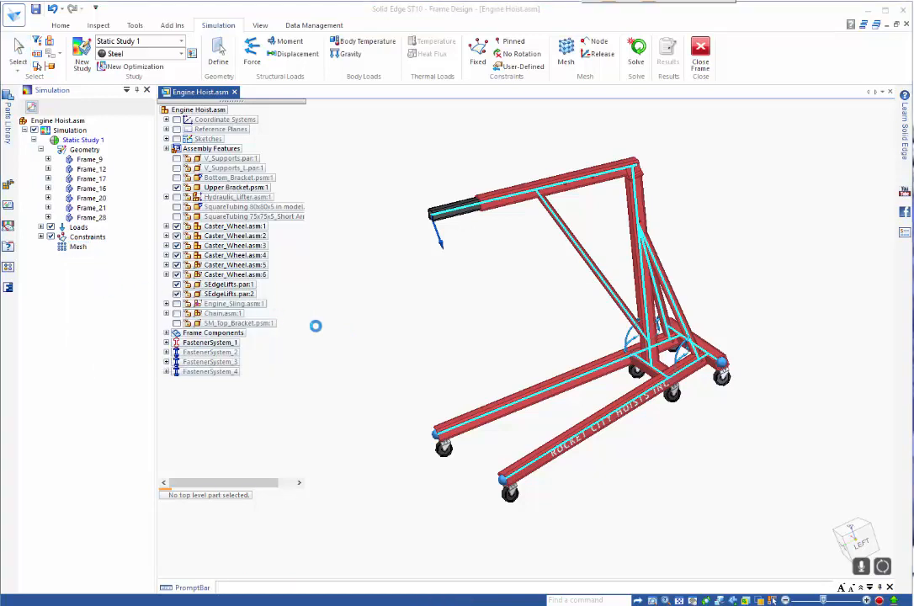
drag(525, 250, 313, 128)
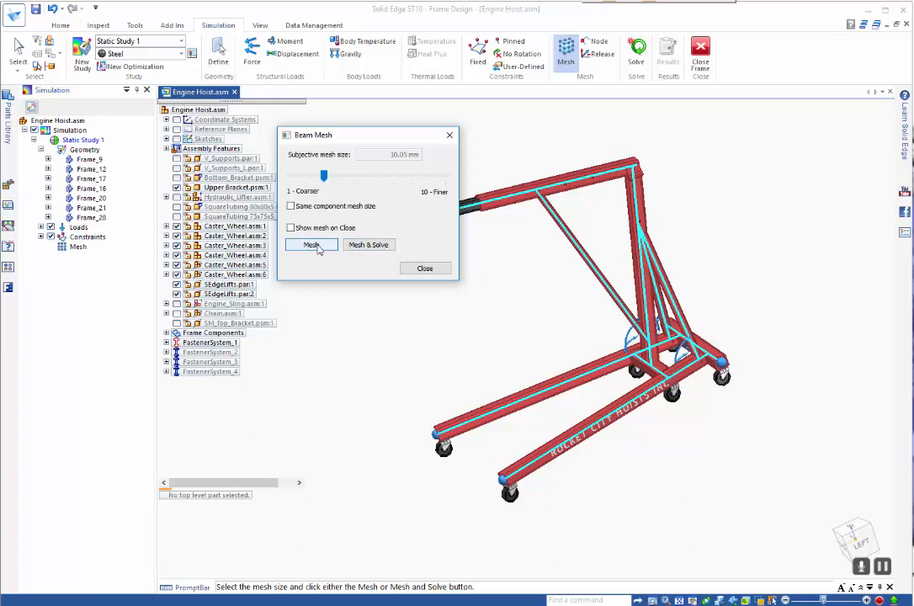
click(360, 249)
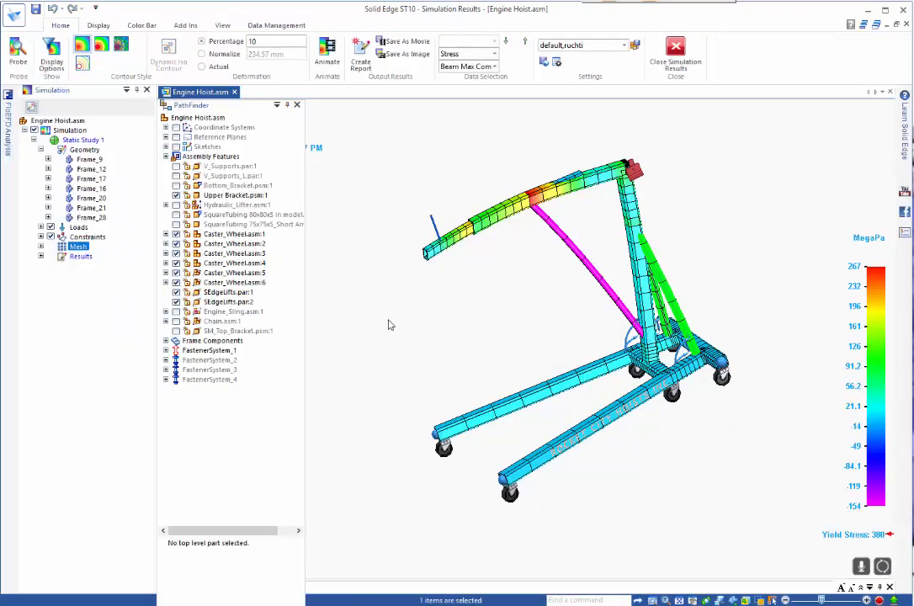
Switch the stress plot's color bar to a user-defined scale with a minimum of -200 and a maximum of 300.
middle_drag(410, 363, 442, 350)
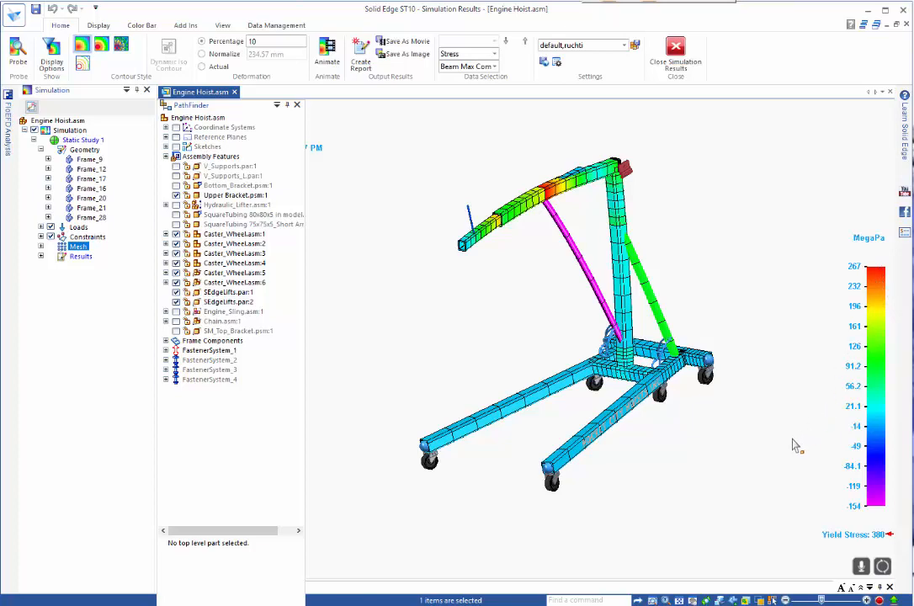
middle_drag(794, 444, 765, 442)
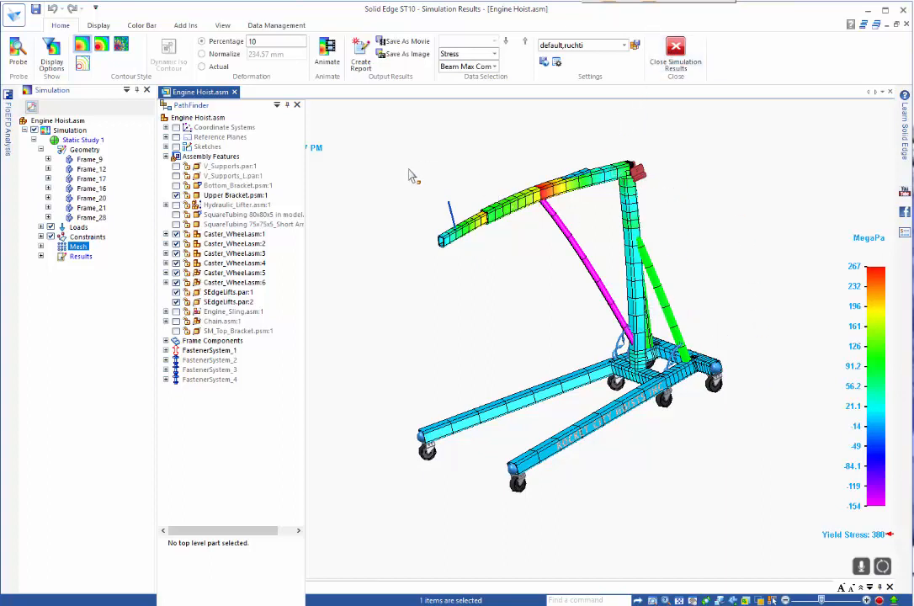
click(142, 25)
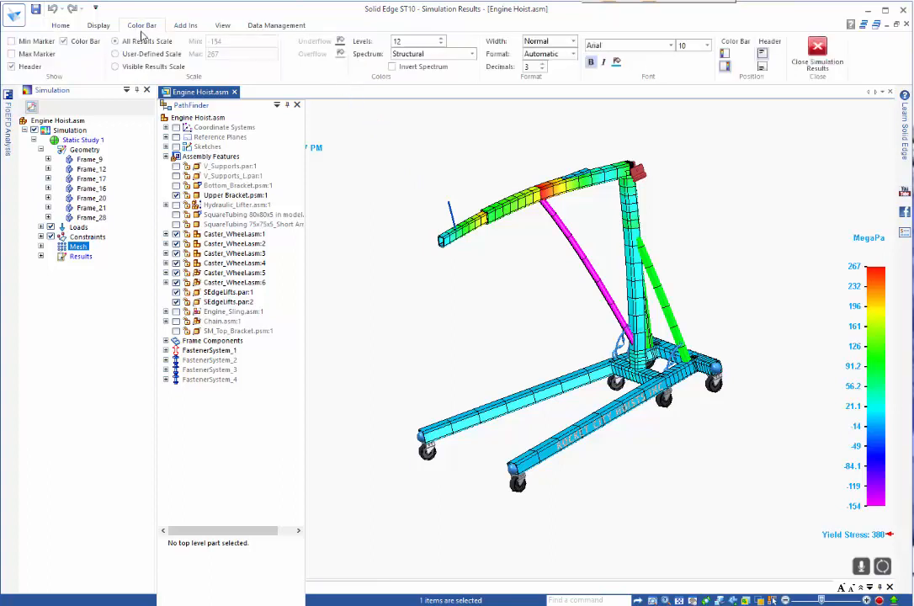
click(150, 54)
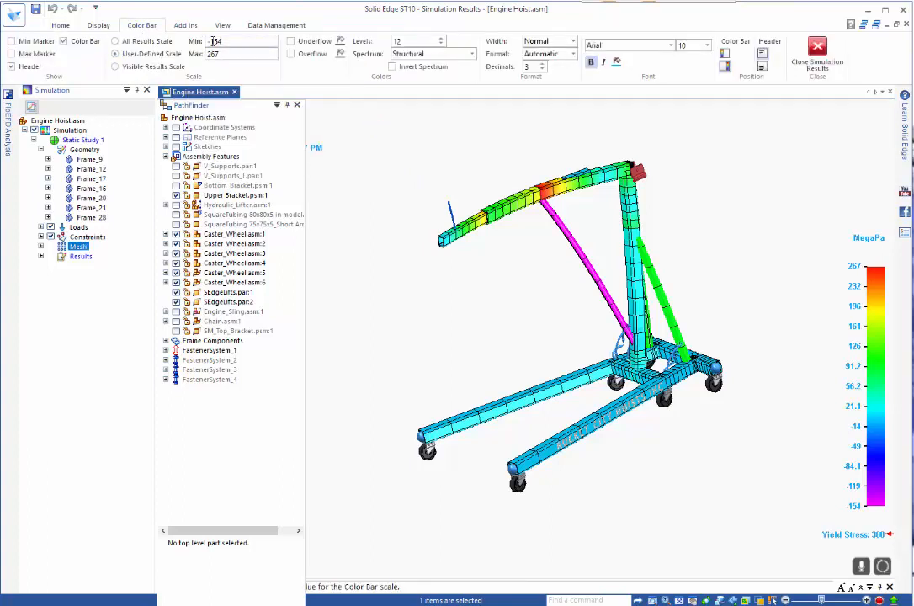
double_click(222, 43)
text(-2)
double_click(213, 54)
text(300)
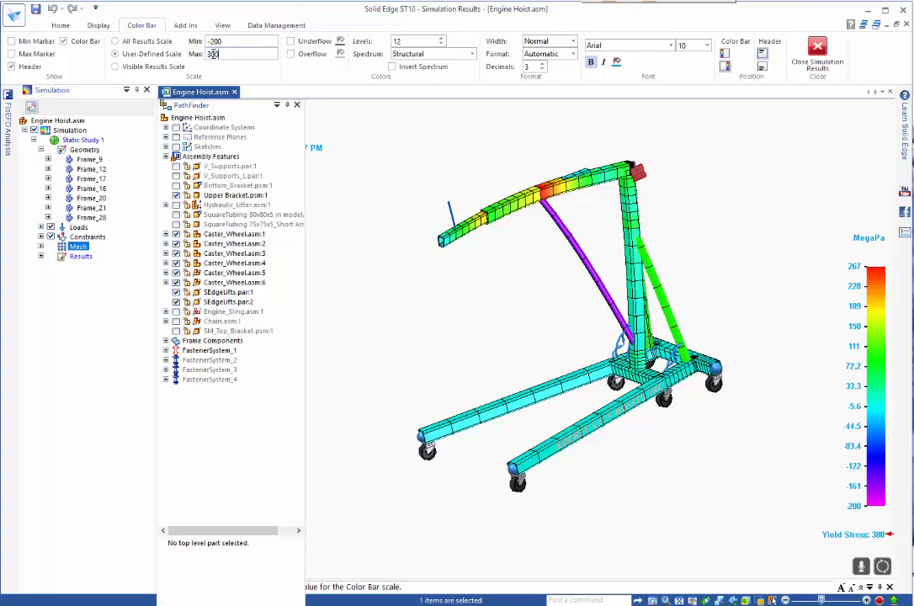
key(Return)
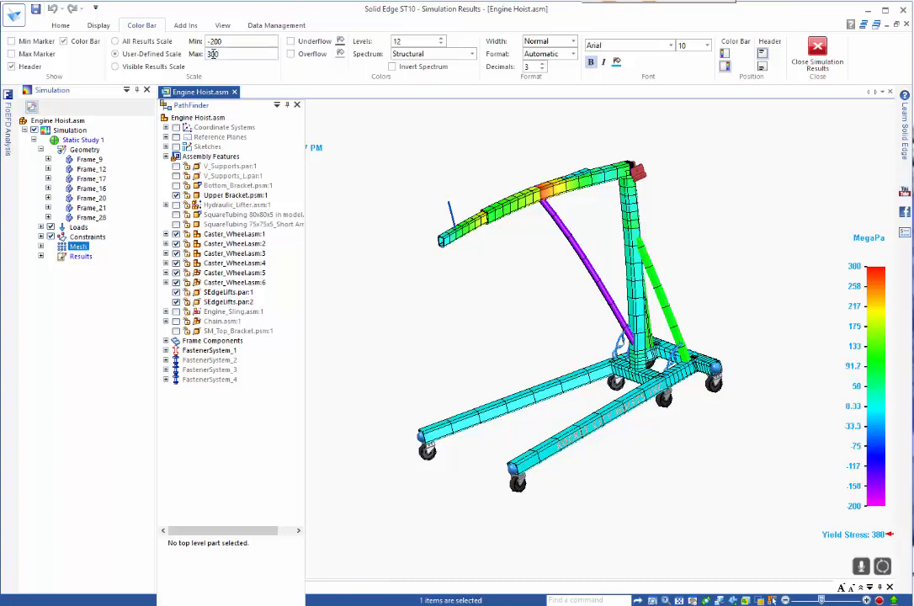